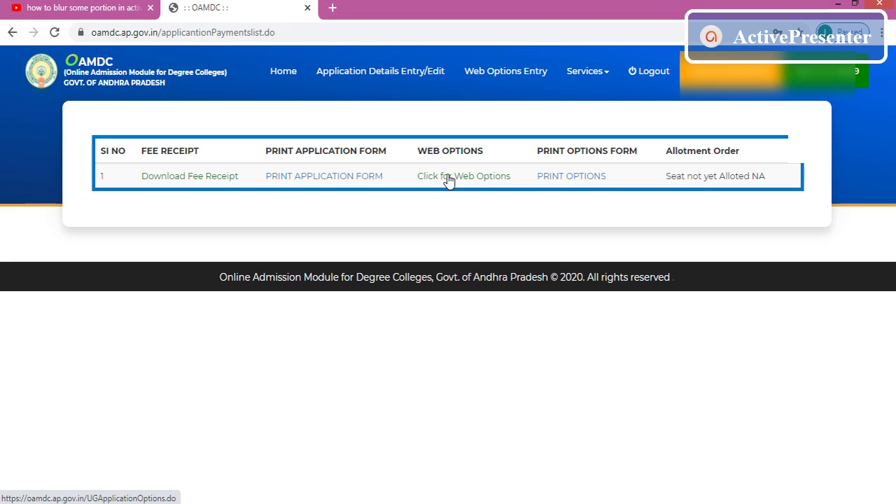
Open the web options form, switch it to selection by college, and choose SRI KRISHNADEVARAYA UNIVERSITY
{"action": "left_click", "coordinate": [449, 179]}
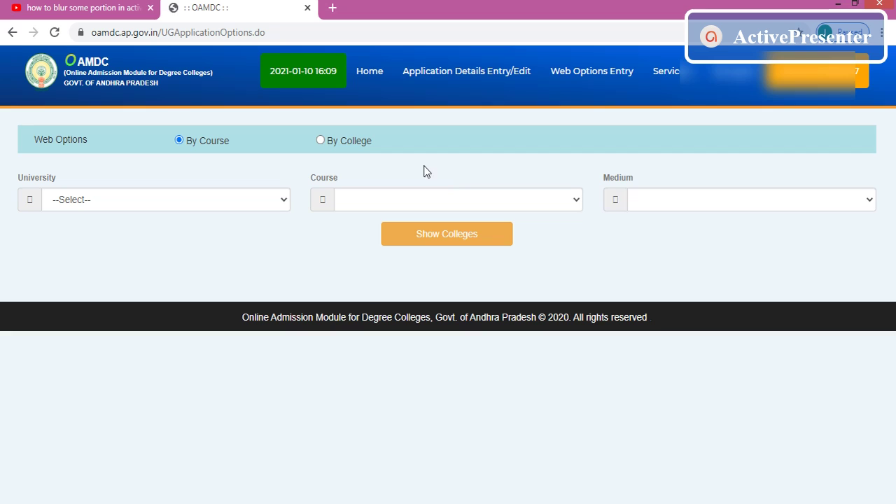
{"action": "left_click", "coordinate": [320, 141]}
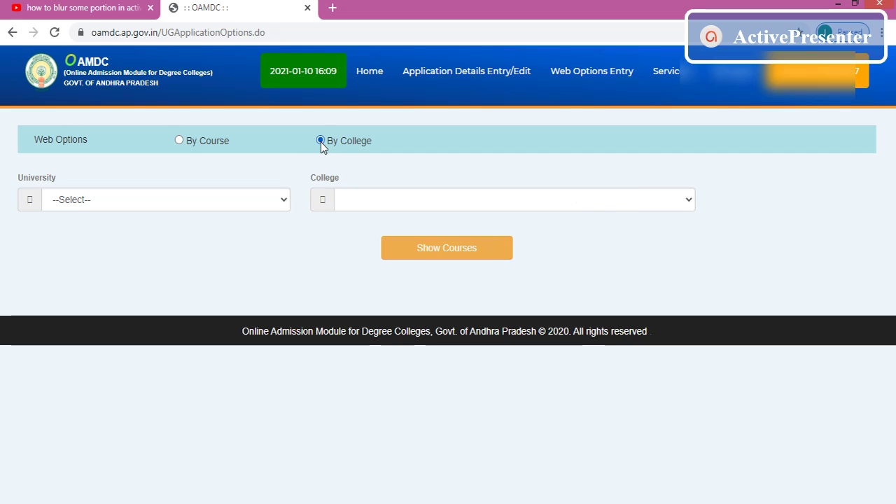
{"action": "left_click", "coordinate": [147, 199]}
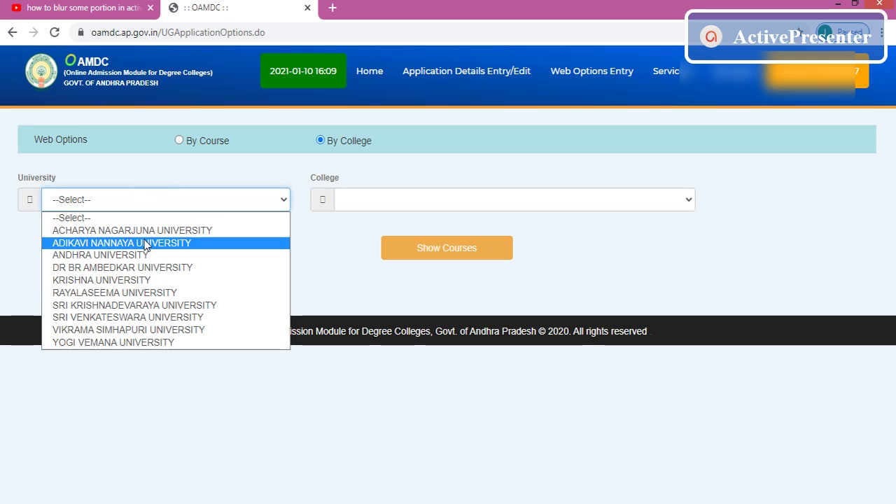
{"action": "left_click", "coordinate": [150, 307]}
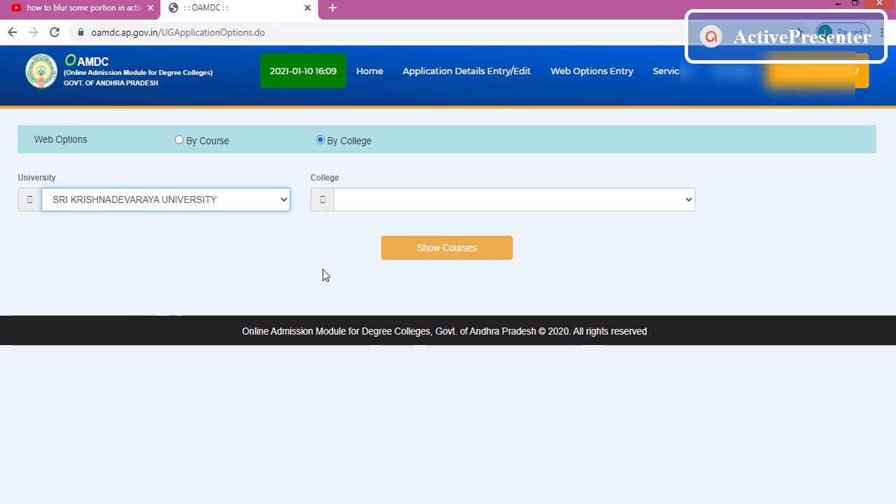
Choose SREE MATHA JAYA LAKSHMI DEGREE ( SMJL ) COLLEGE - KADIRI as the college and show its courses
{"action": "left_click", "coordinate": [379, 205]}
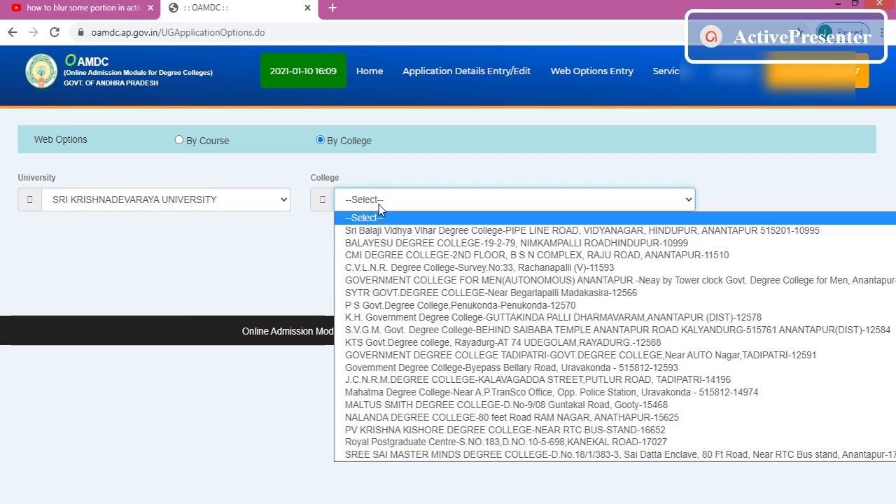
{"action": "key", "text": "End"}
{"action": "key", "text": "Return"}
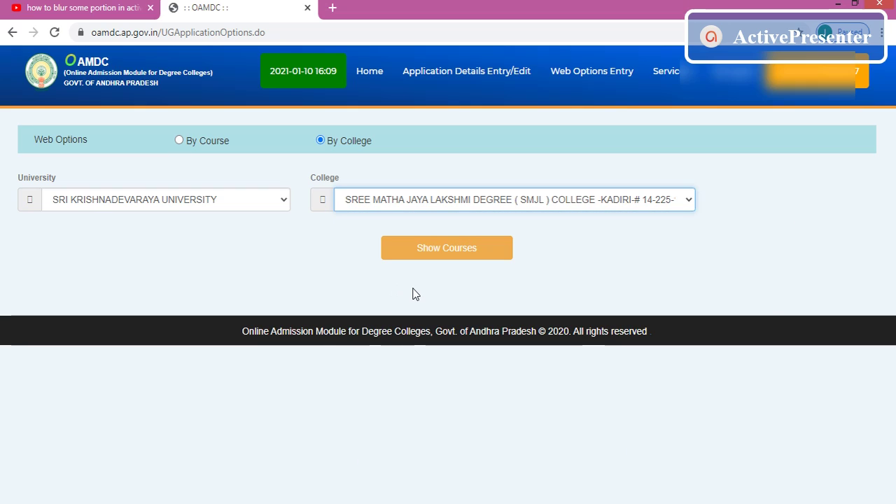
{"action": "left_click", "coordinate": [449, 254]}
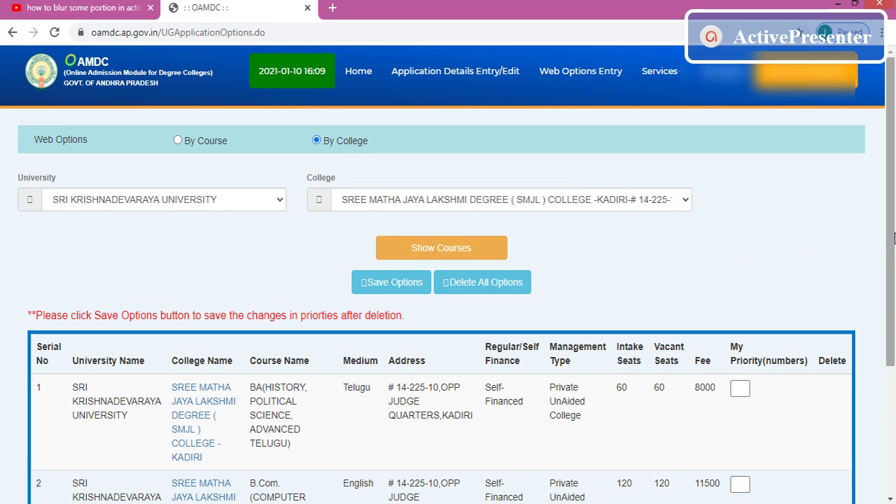
Examine the college's course list, including course names, medium, seats, fee structure and priority column
{"action": "mouse_move", "coordinate": [894, 235]}
{"action": "left_mouse_down"}
{"action": "mouse_move", "coordinate": [893, 222]}
{"action": "mouse_move", "coordinate": [894, 385]}
{"action": "left_mouse_up"}
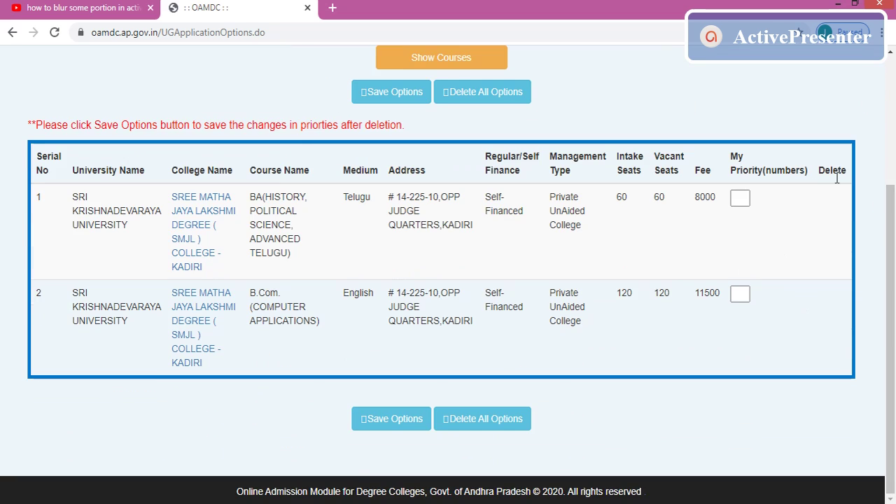
{"action": "left_click", "coordinate": [891, 172]}
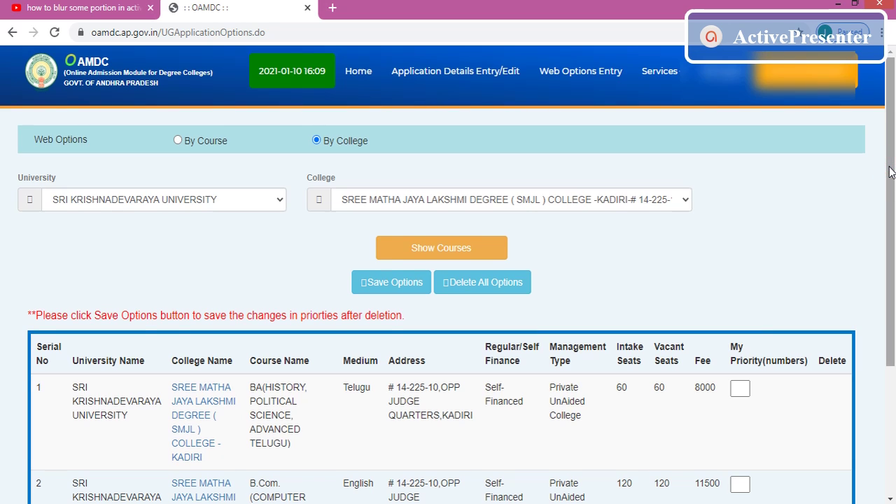
{"action": "left_click_drag", "start_coordinate": [891, 172], "coordinate": [894, 282]}
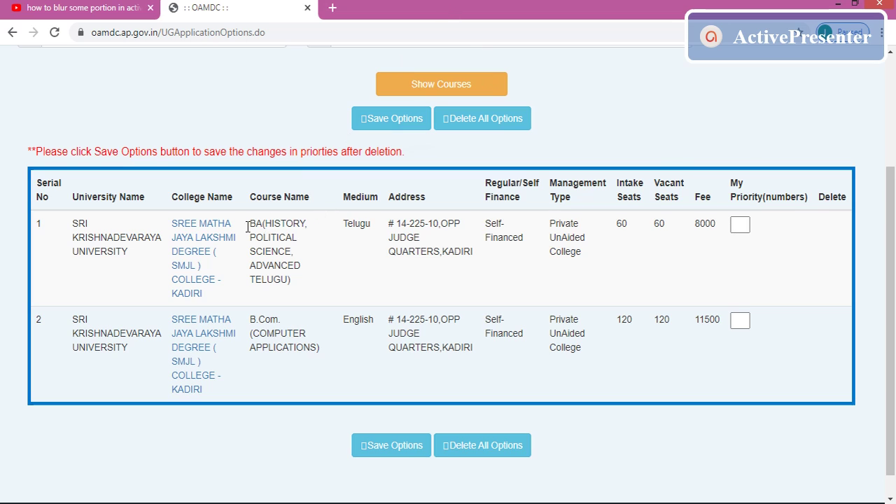
{"action": "left_click_drag", "start_coordinate": [245, 229], "coordinate": [241, 224]}
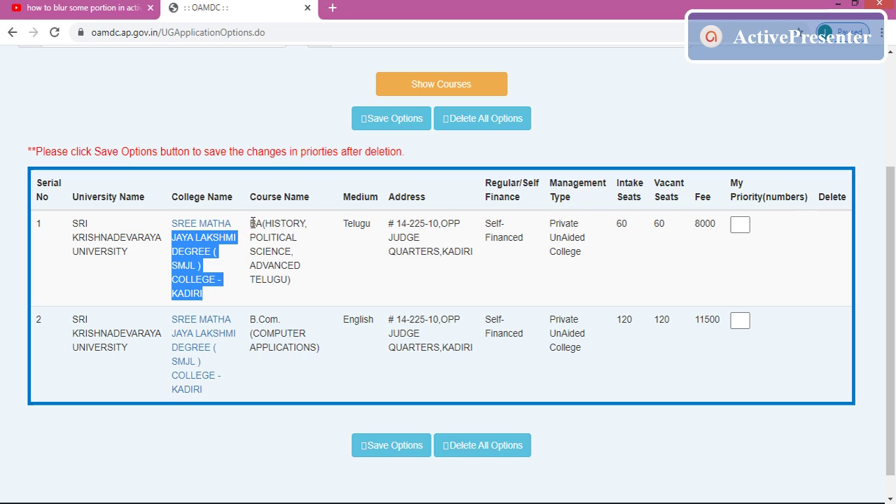
{"action": "left_click", "coordinate": [252, 223]}
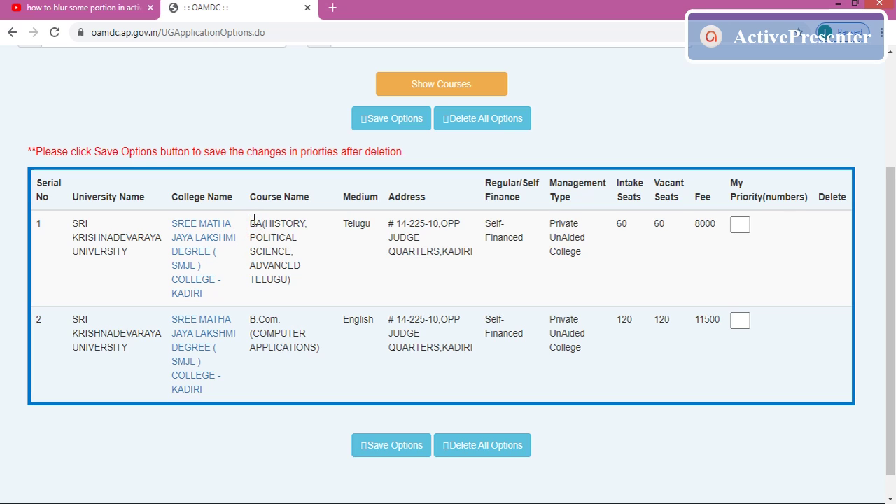
{"action": "left_click", "coordinate": [254, 218]}
{"action": "left_click", "coordinate": [262, 318]}
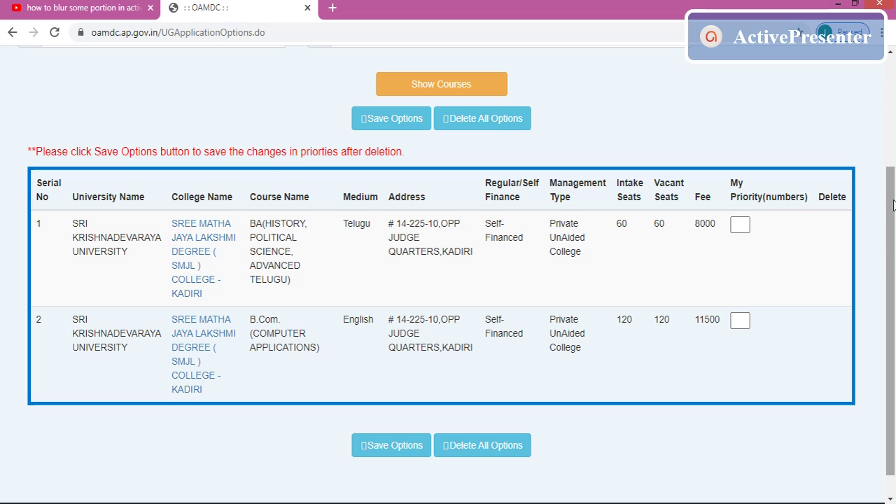
{"action": "left_click", "coordinate": [891, 149]}
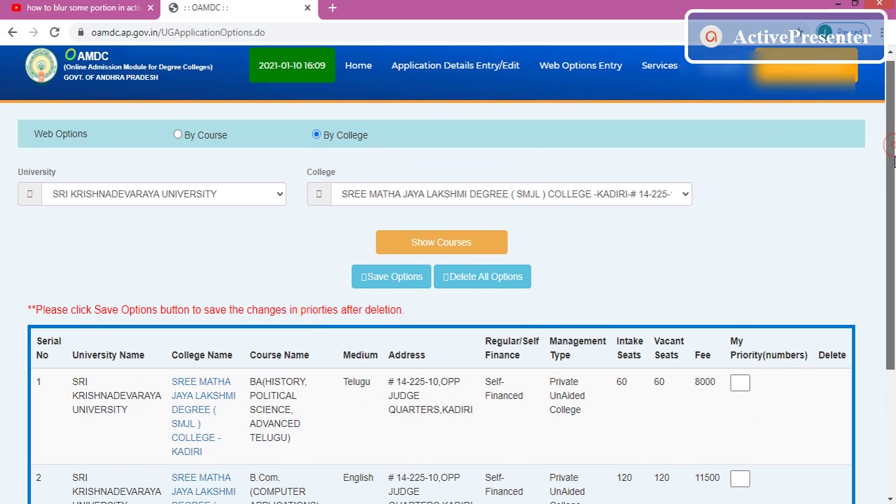
{"action": "scroll", "coordinate": [894, 161], "scroll_direction": "down", "scroll_amount": 3}
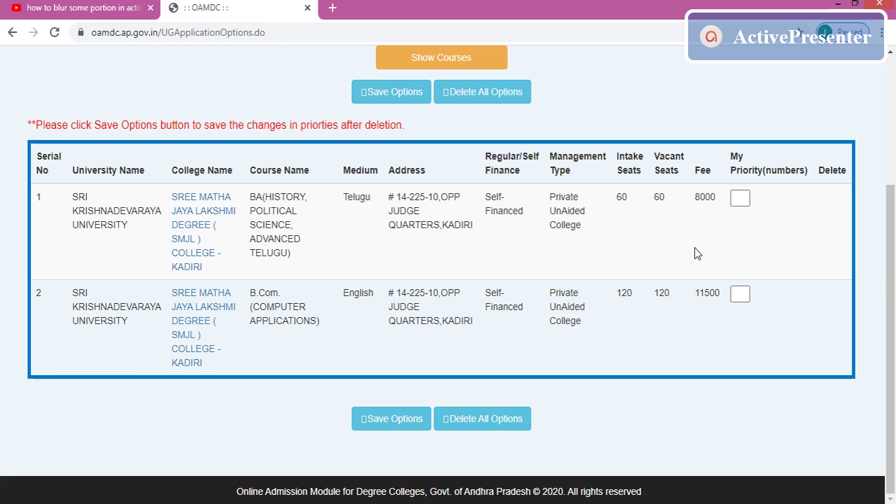
{"action": "mouse_move", "coordinate": [695, 248]}
{"action": "mouse_move", "coordinate": [726, 313]}
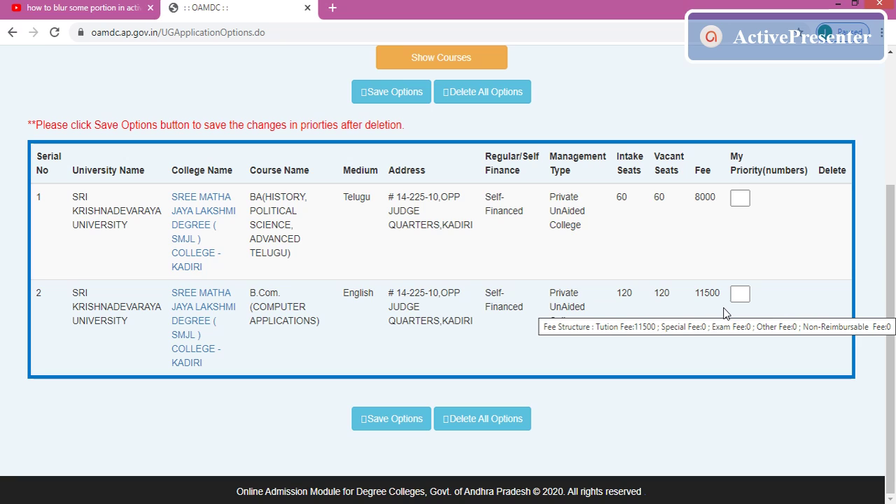
Set priority 1 for the B.Com. (COMPUTER APPLICATIONS) course and priority 2 for the BA (HISTORY, POLITICAL SCIENCE, ADVANCED TELUGU) course
{"action": "left_click", "coordinate": [740, 296]}
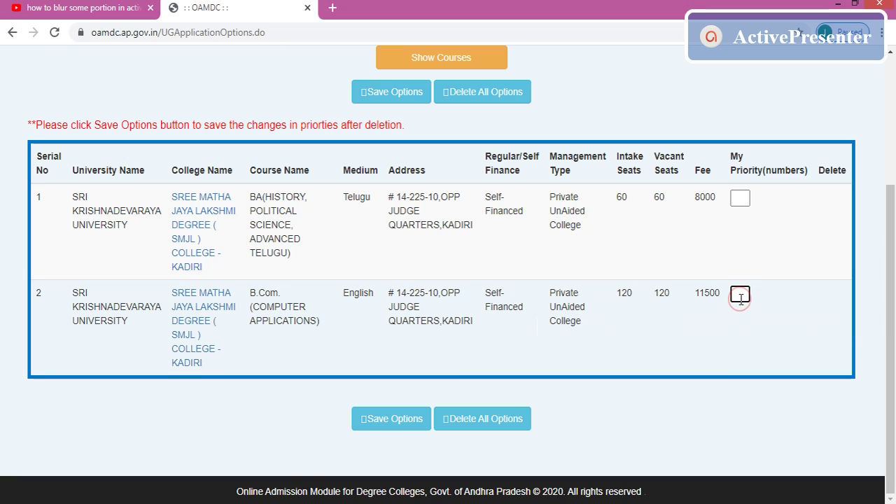
{"action": "type", "text": "1"}
{"action": "left_click", "coordinate": [727, 325]}
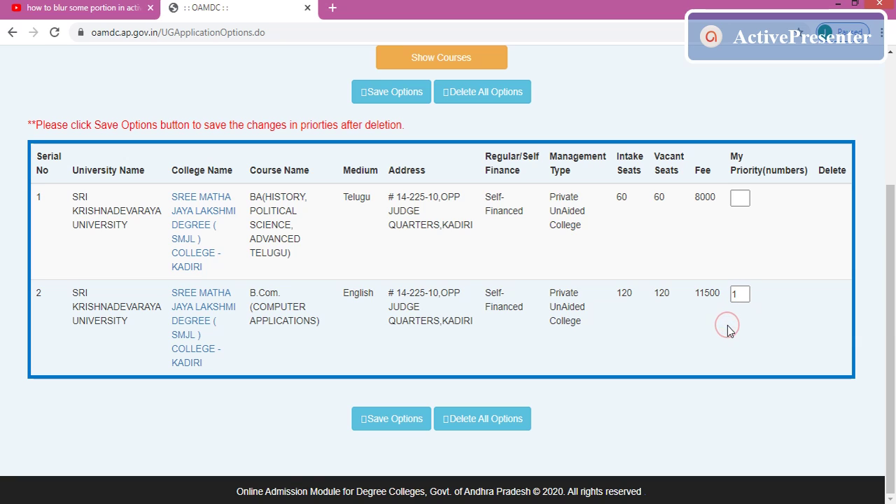
{"action": "left_click", "coordinate": [739, 193]}
{"action": "type", "text": "2"}
{"action": "left_click", "coordinate": [727, 339]}
Change the college to Government Degree College, Byepass Bellary Road, Uravakonda, then show and review its courses
{"action": "scroll", "coordinate": [895, 144], "scroll_direction": "up", "scroll_amount": 3}
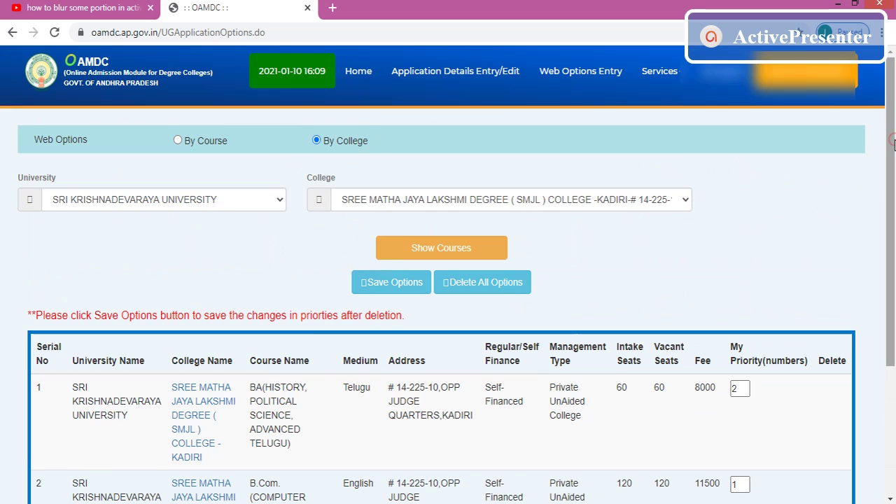
{"action": "left_click", "coordinate": [470, 202]}
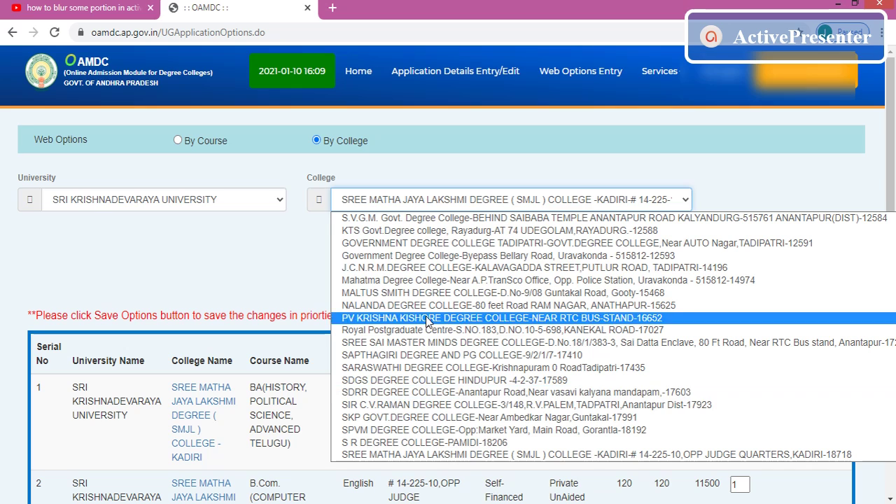
{"action": "left_click", "coordinate": [457, 256]}
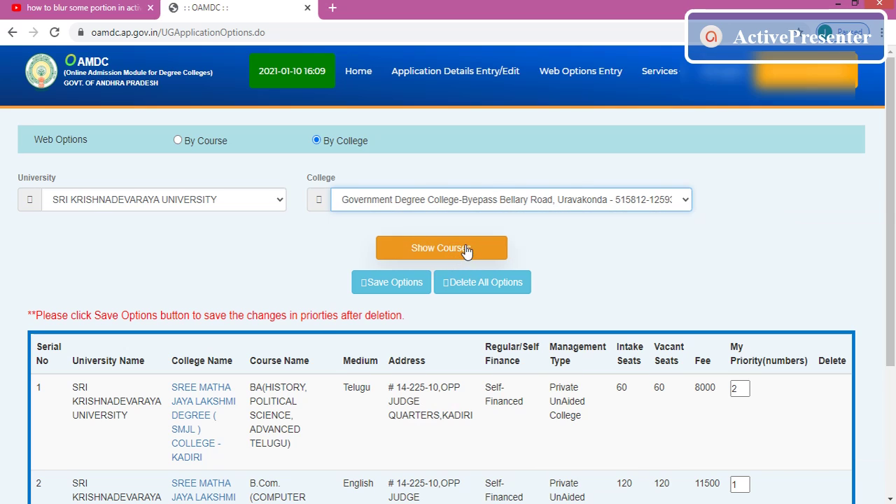
{"action": "left_click", "coordinate": [460, 254]}
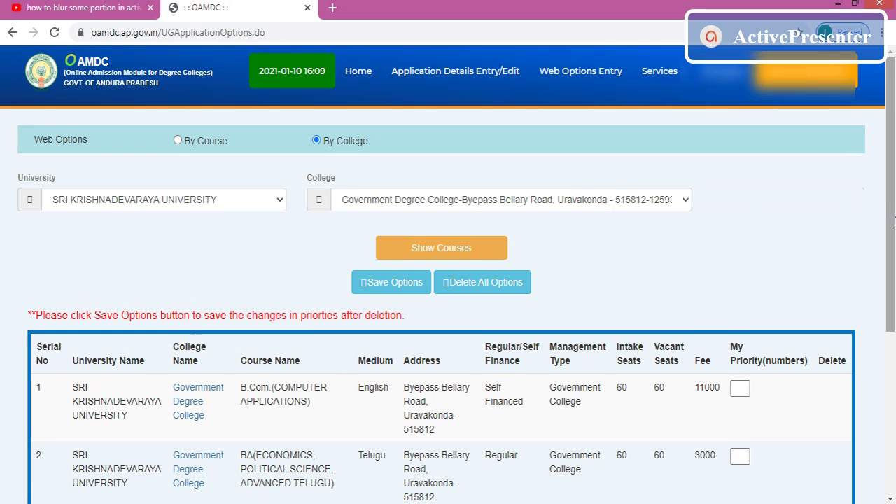
{"action": "left_click_drag", "start_coordinate": [891, 223], "coordinate": [895, 358]}
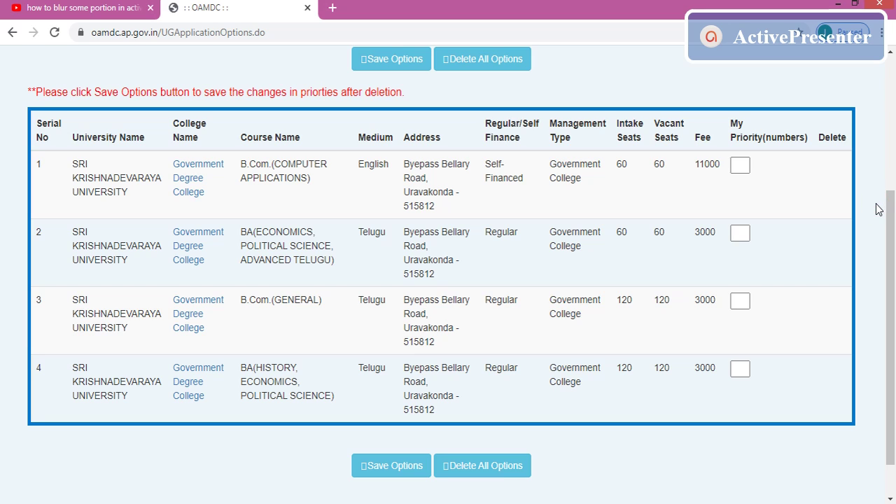
{"action": "left_click_drag", "start_coordinate": [893, 226], "coordinate": [886, 157]}
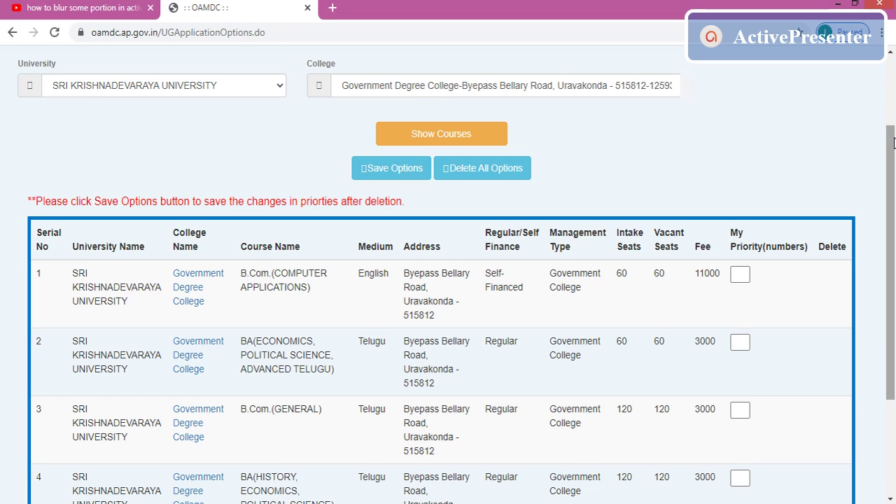
{"action": "left_click_drag", "start_coordinate": [893, 143], "coordinate": [892, 59]}
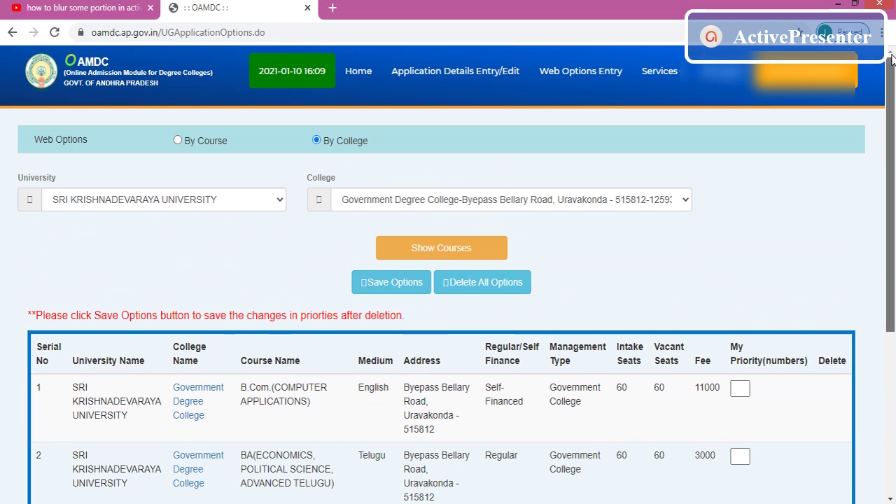